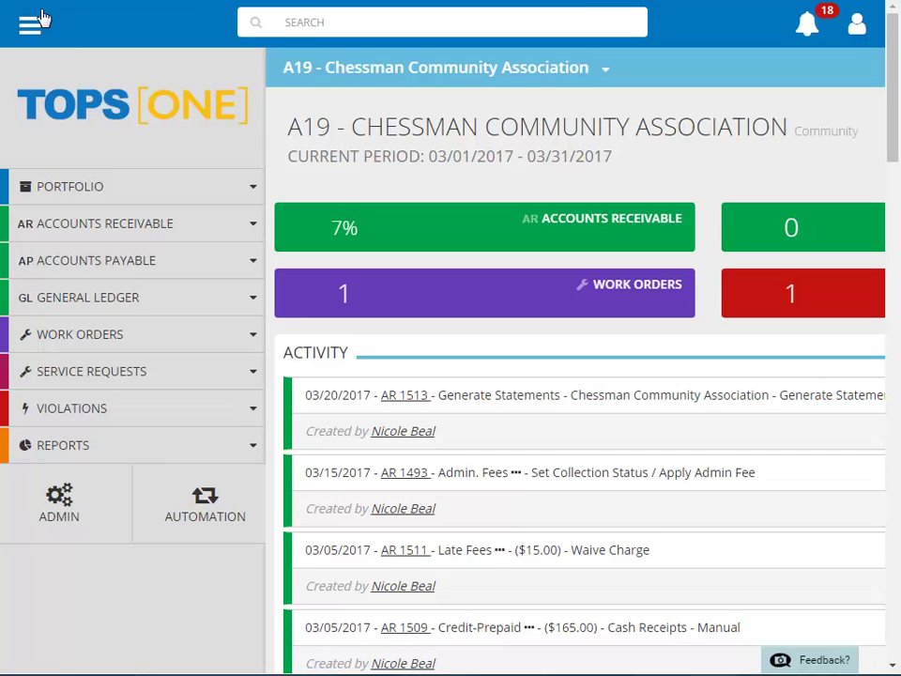
Step: Go to the Accounts Receivable Charges page for A19 - Chessman Community Association
{"action": "left_click", "coordinate": [98, 230]}
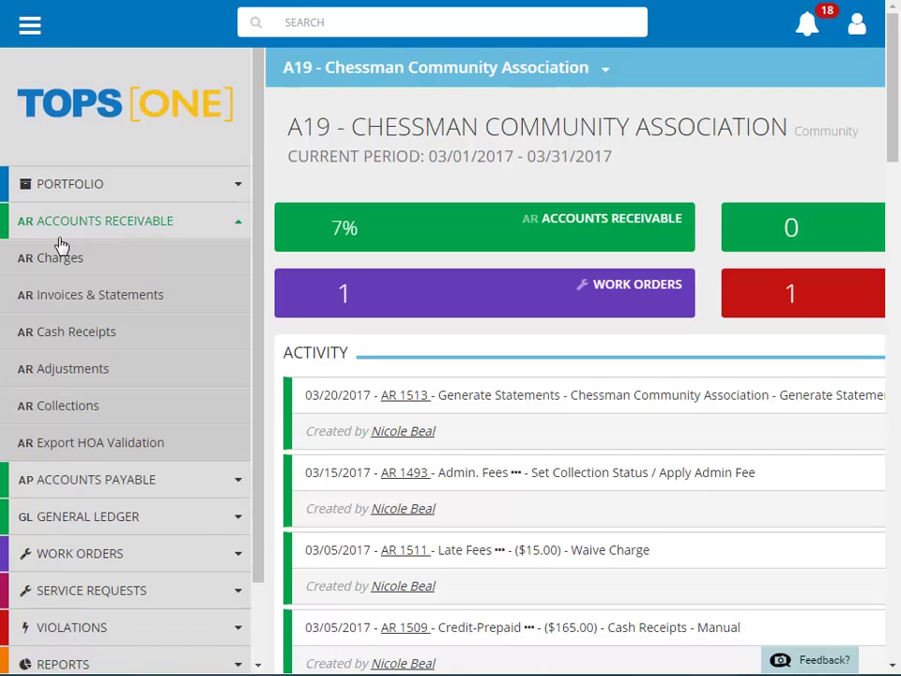
{"action": "left_click", "coordinate": [51, 267]}
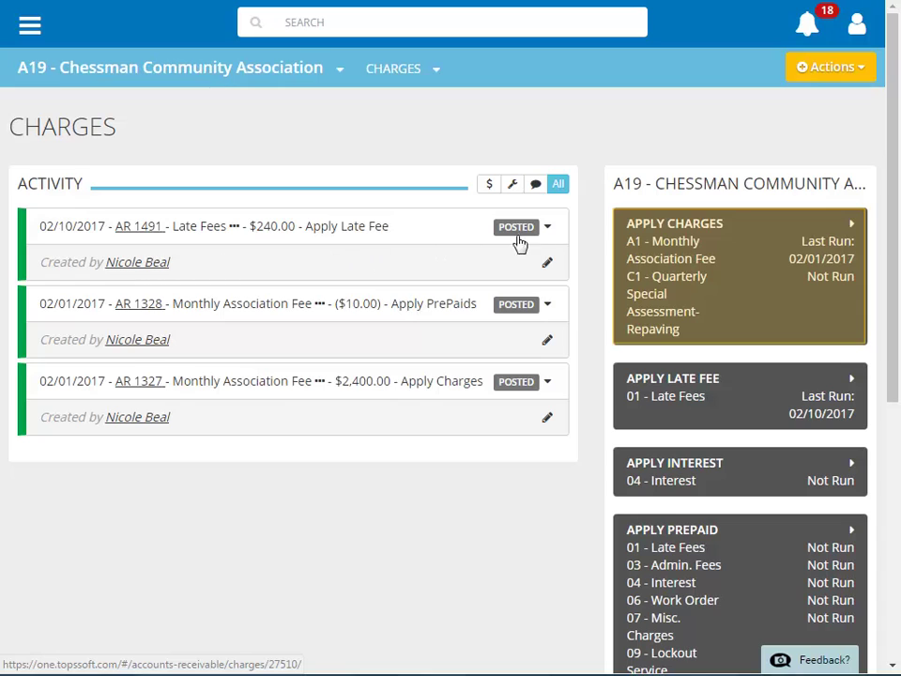
Step: Start Apply Charges for A19, keeping the community, with post date 03/01/2017
{"action": "left_click", "coordinate": [823, 75]}
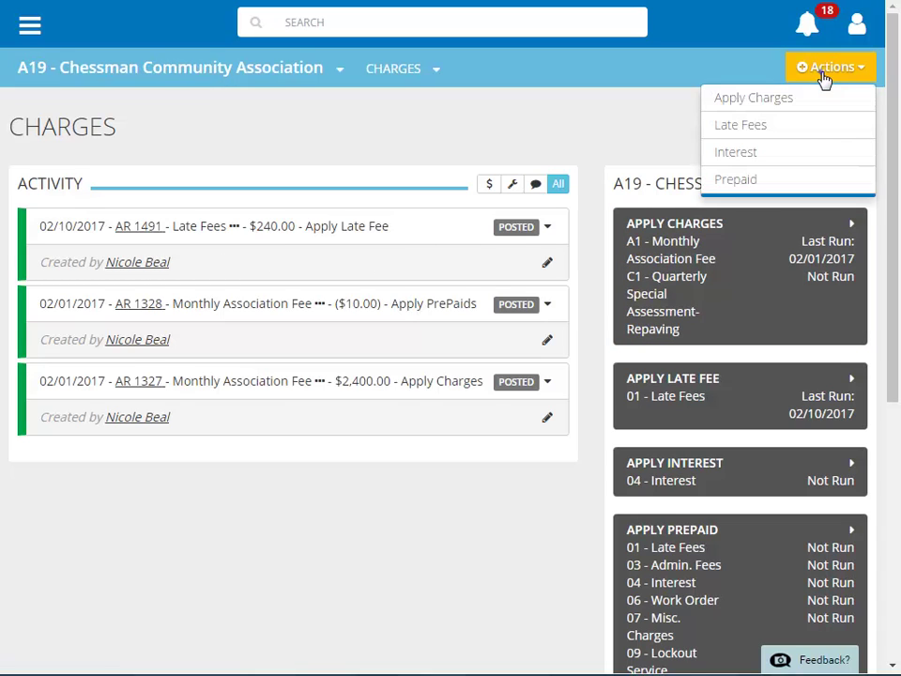
{"action": "left_click", "coordinate": [763, 105]}
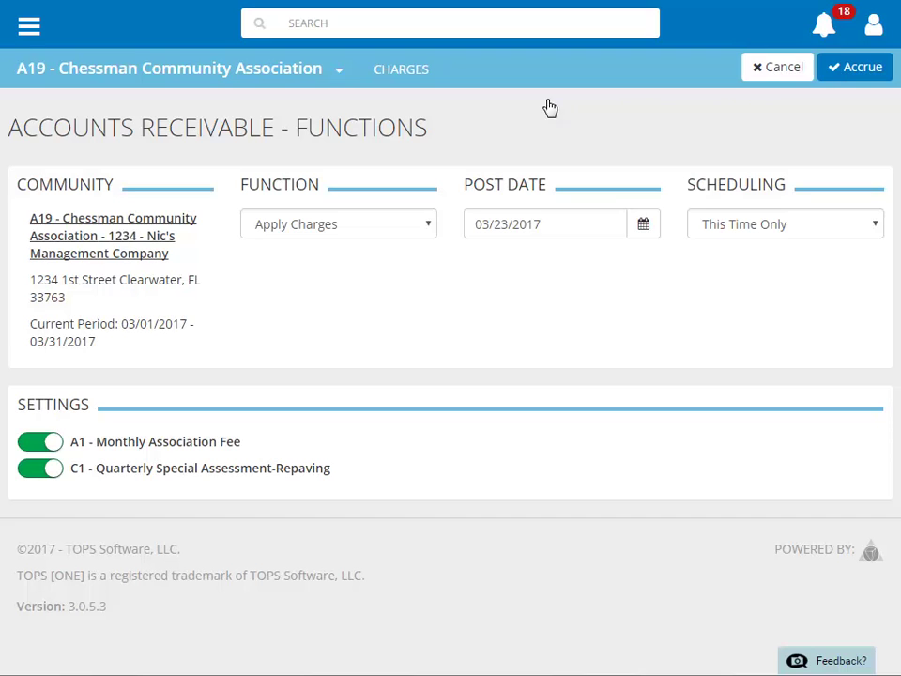
{"action": "left_click", "coordinate": [338, 76]}
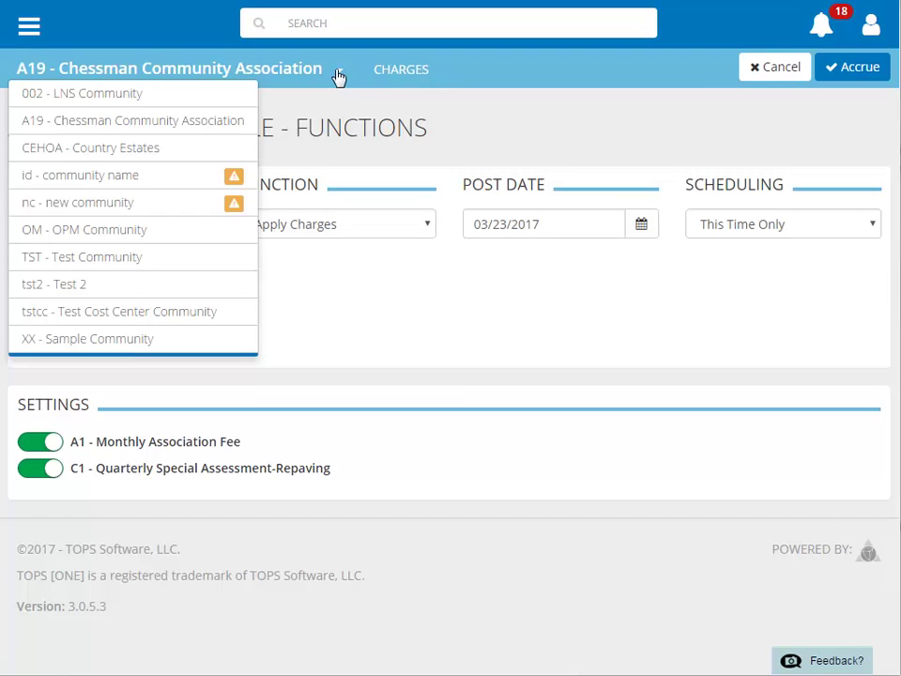
{"action": "left_click", "coordinate": [339, 76]}
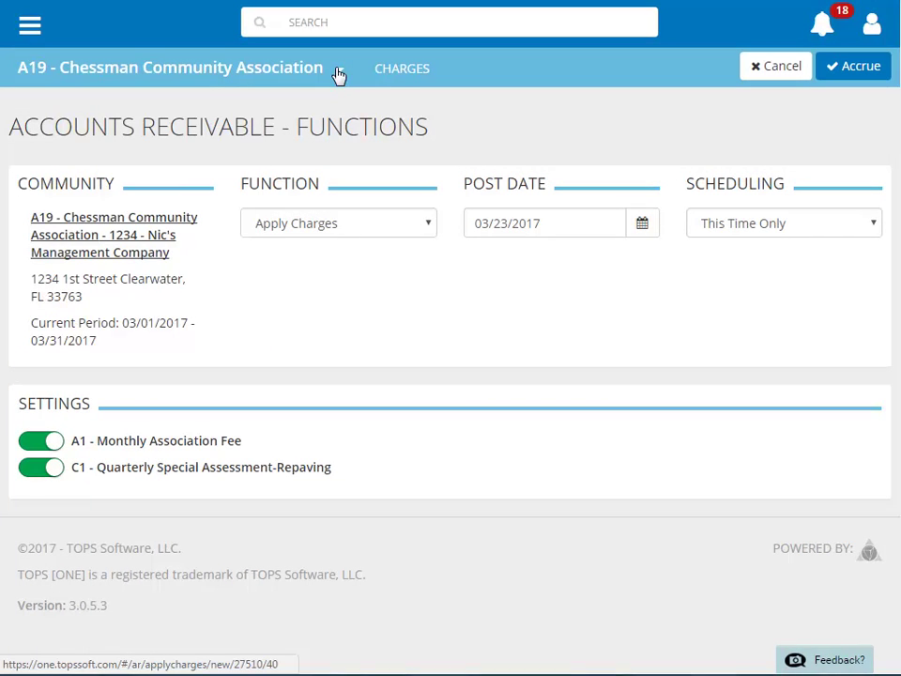
{"action": "left_click", "coordinate": [643, 227]}
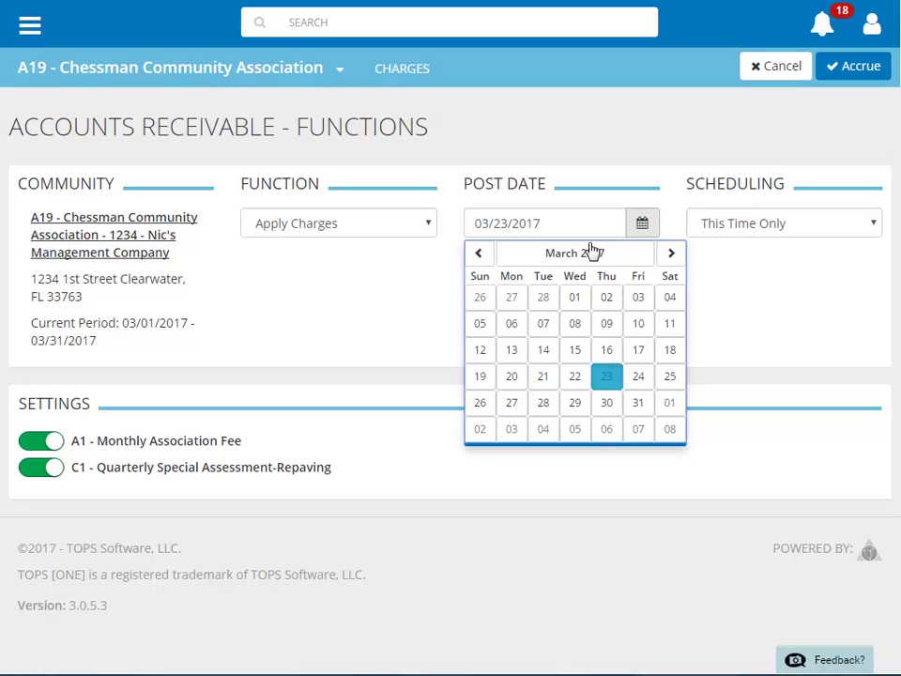
{"action": "left_click", "coordinate": [574, 305]}
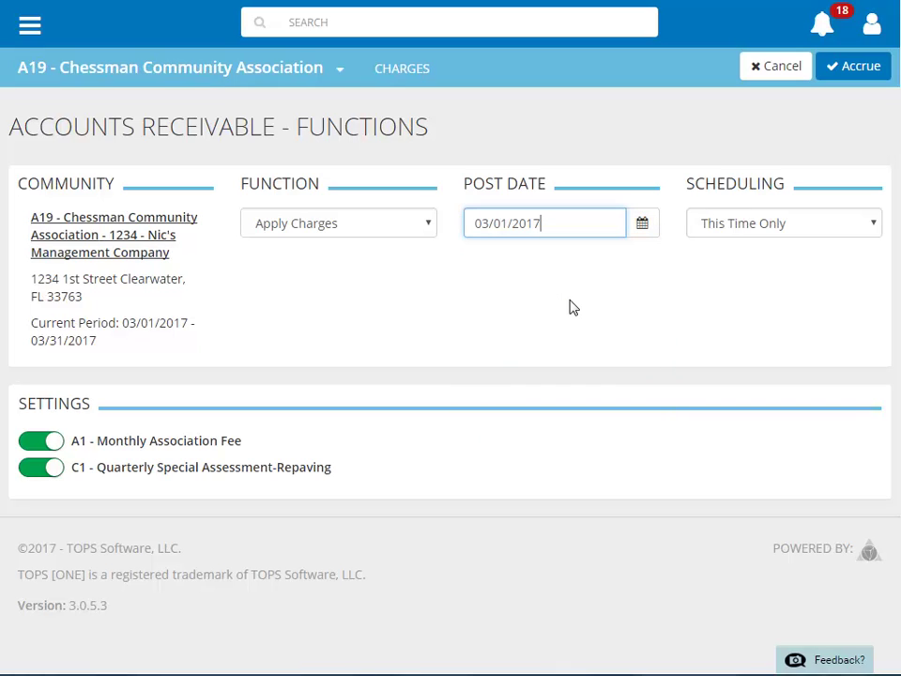
{"action": "left_click", "coordinate": [873, 226]}
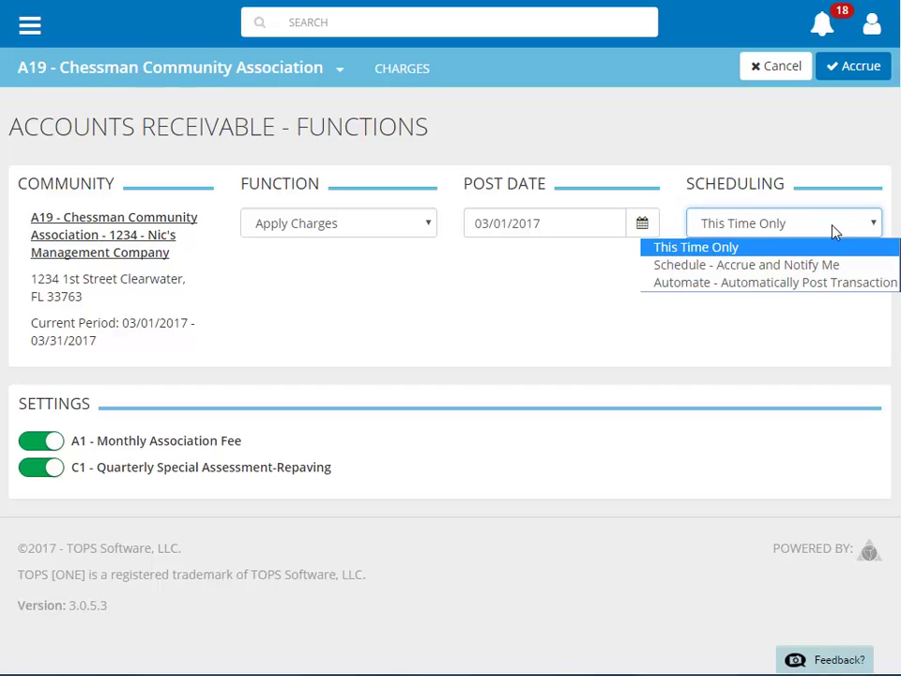
Step: Accrue A1 Monthly Association Fee once only, excluding C1 Quarterly Special Assessment-Repaving
{"action": "left_click", "coordinate": [770, 251]}
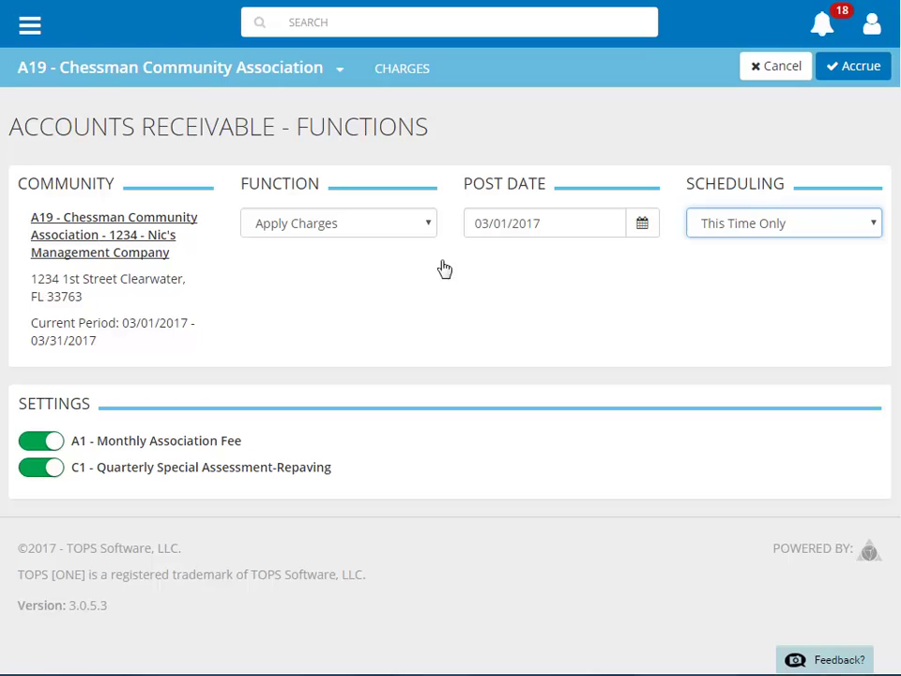
{"action": "left_click", "coordinate": [34, 476]}
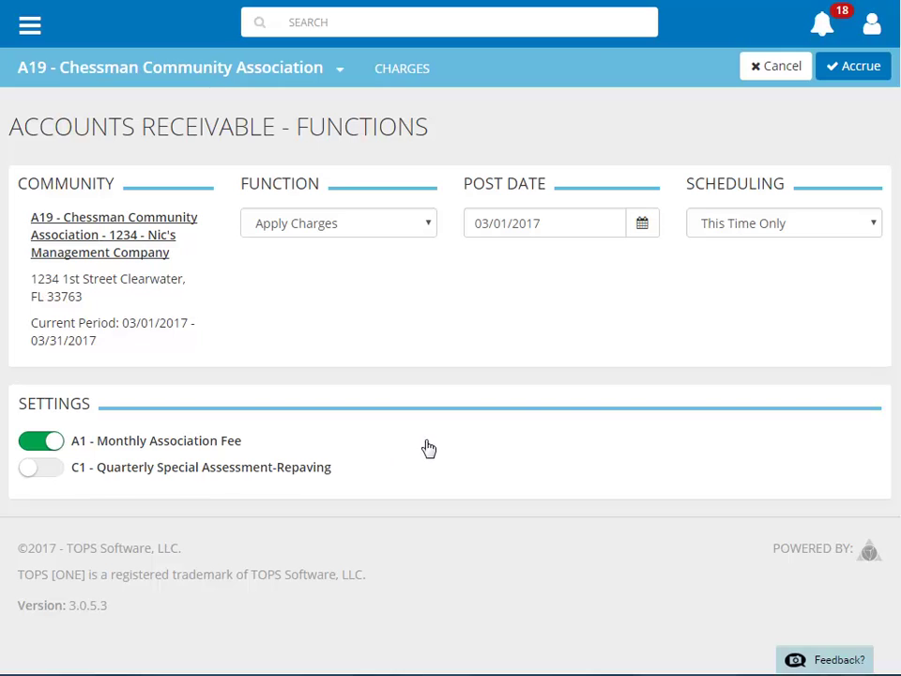
{"action": "left_click", "coordinate": [850, 77]}
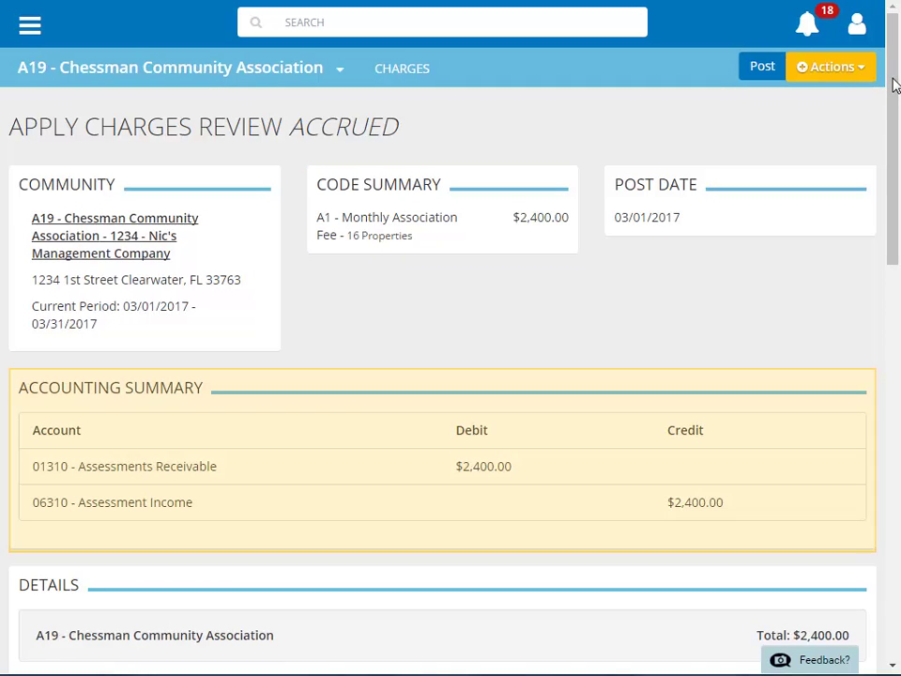
Step: Reduce one owner's A1 charge from $150.00 to $100.00 and delete the next owner's charge
{"action": "left_click_drag", "start_coordinate": [893, 85], "coordinate": [881, 362]}
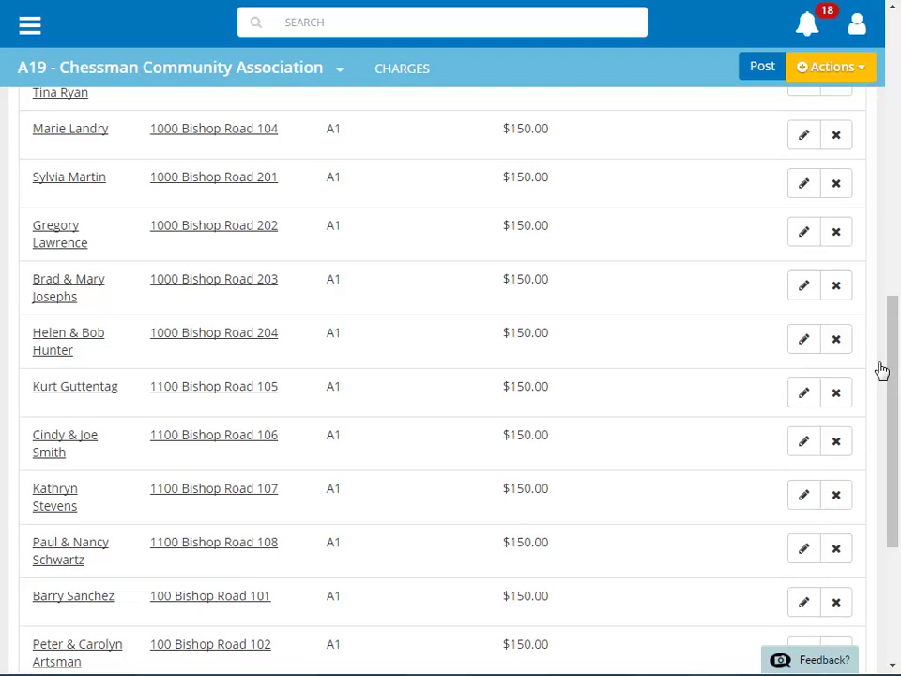
{"action": "left_click", "coordinate": [803, 231]}
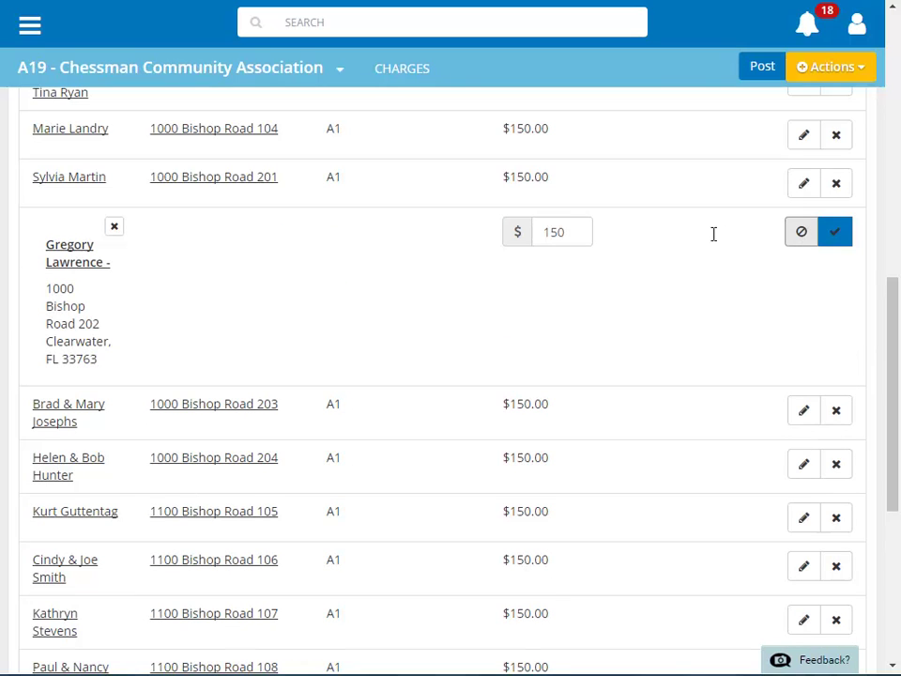
{"action": "left_click", "coordinate": [560, 232]}
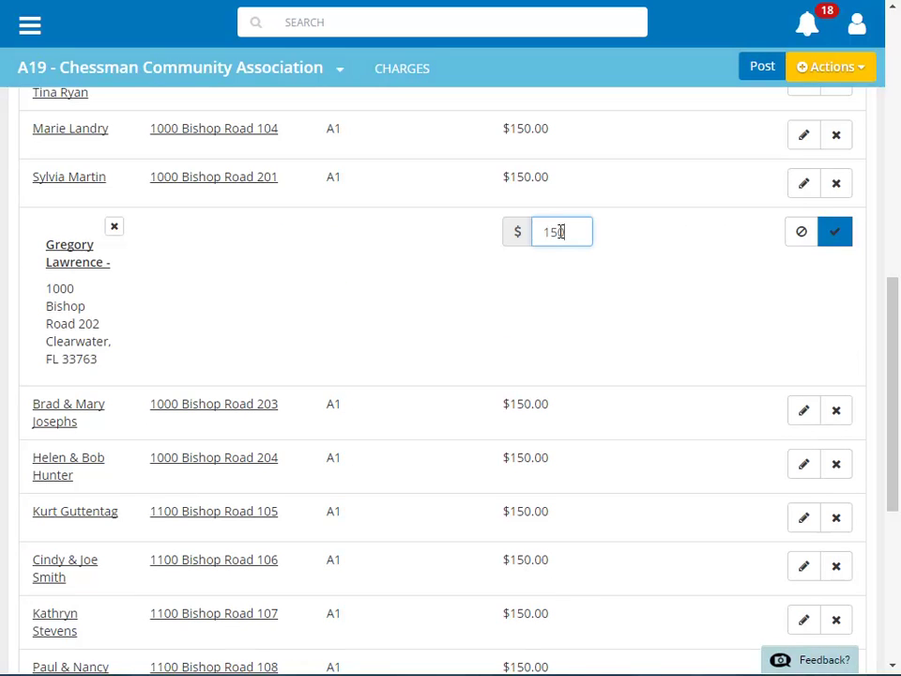
{"action": "key", "text": "BackSpace"}
{"action": "key", "text": "BackSpace"}
{"action": "type", "text": "00"}
{"action": "left_click", "coordinate": [836, 240]}
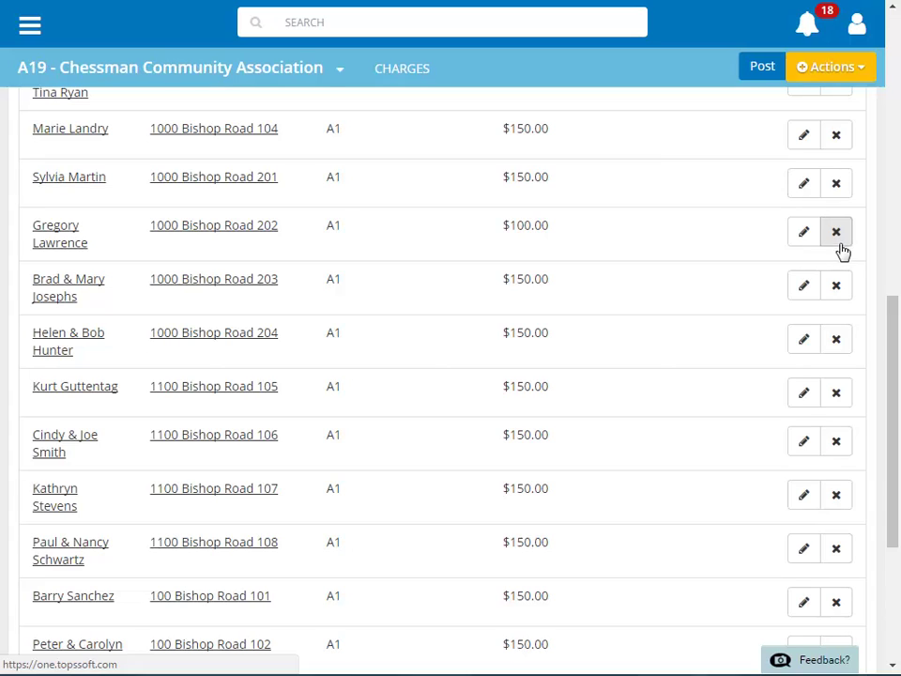
{"action": "left_click", "coordinate": [842, 293]}
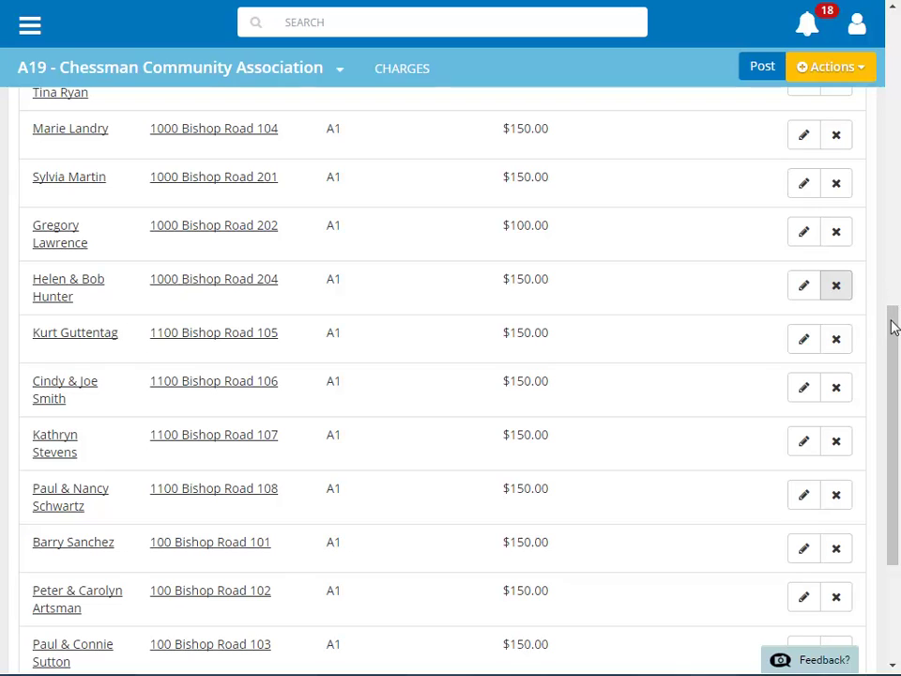
{"action": "left_click_drag", "start_coordinate": [894, 332], "coordinate": [894, 26]}
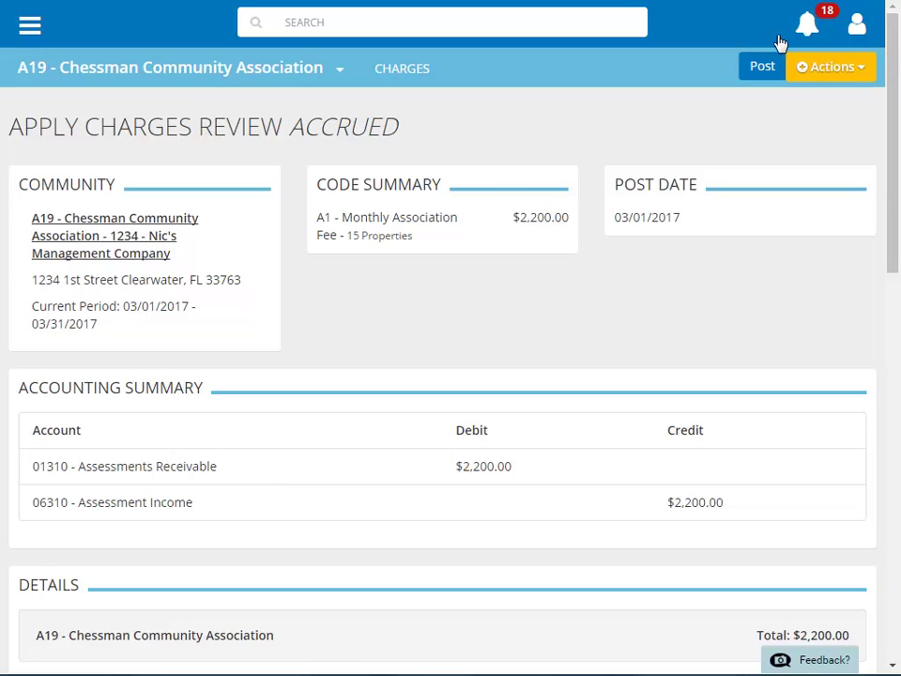
Step: Post the $2,200.00 A1 Monthly Association Fee batch from the review
{"action": "left_click", "coordinate": [755, 70]}
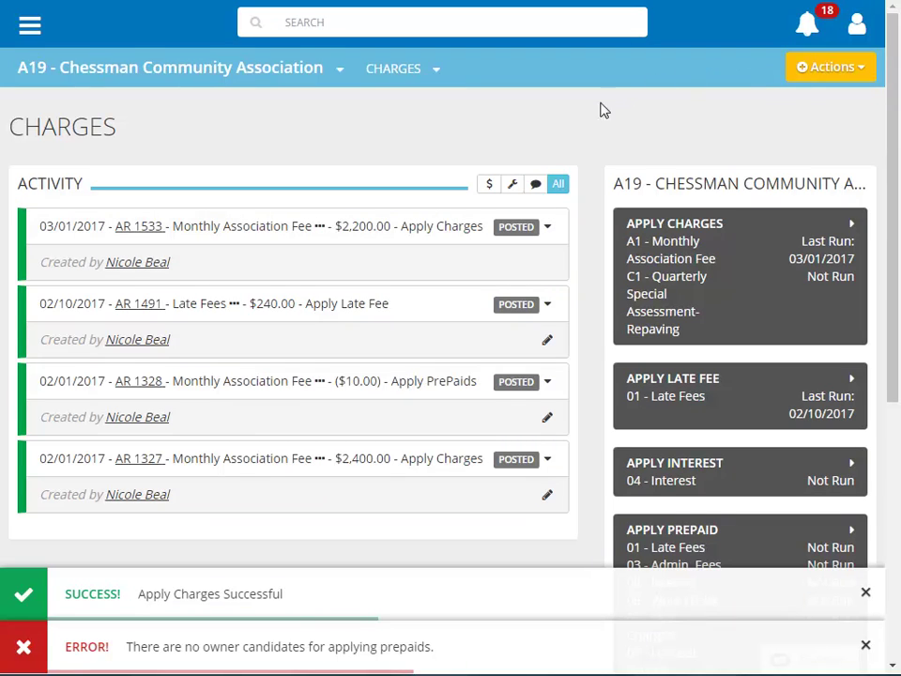
Step: Draft an AR 1533 comment titled 'Changes Made' describing the reduced and removed owner charges
{"action": "left_click", "coordinate": [549, 230]}
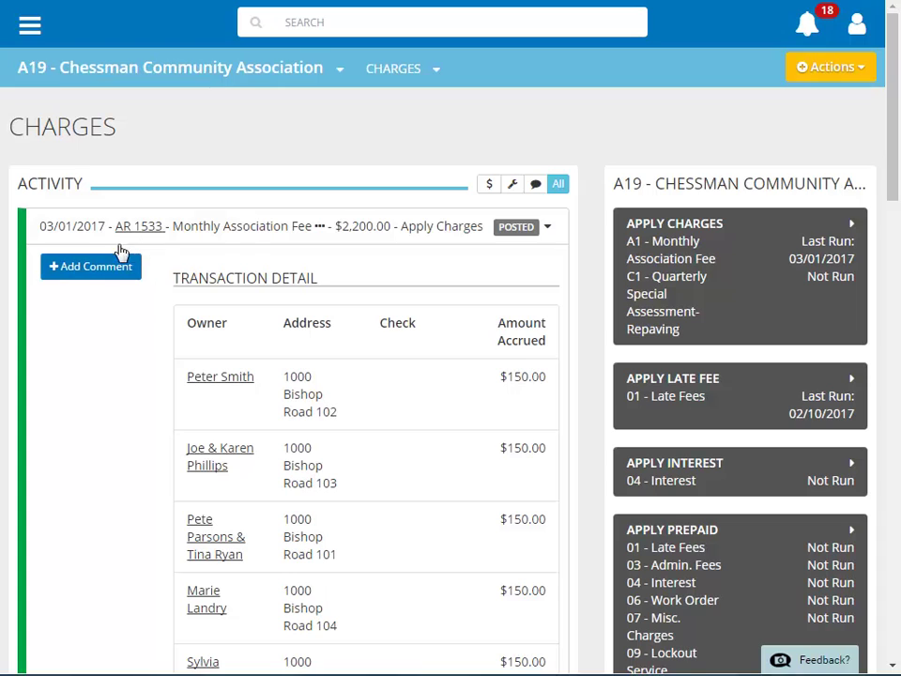
{"action": "left_click", "coordinate": [66, 274]}
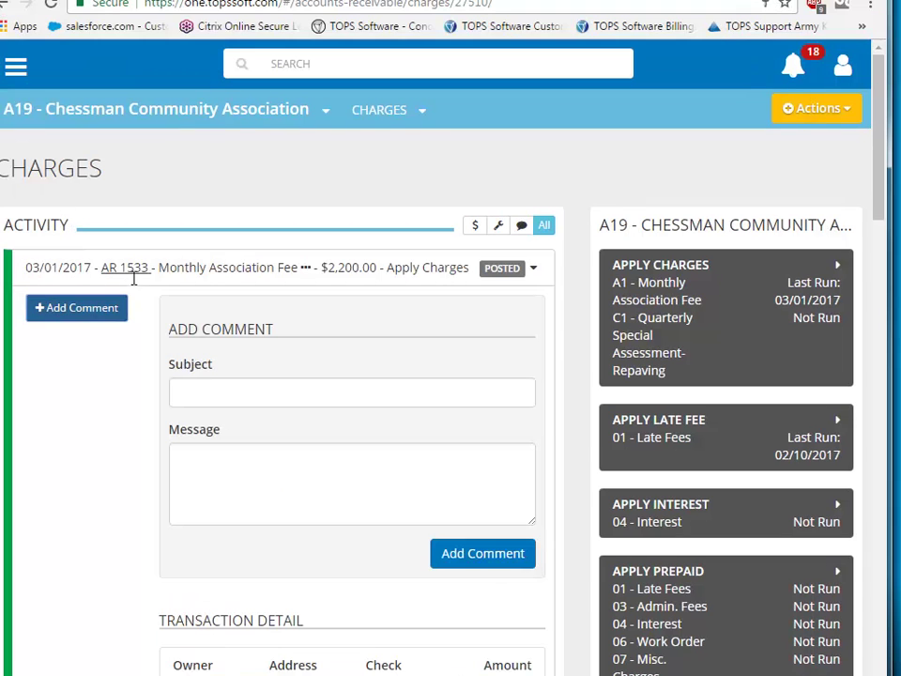
{"action": "left_click", "coordinate": [211, 392]}
{"action": "type", "text": "C"}
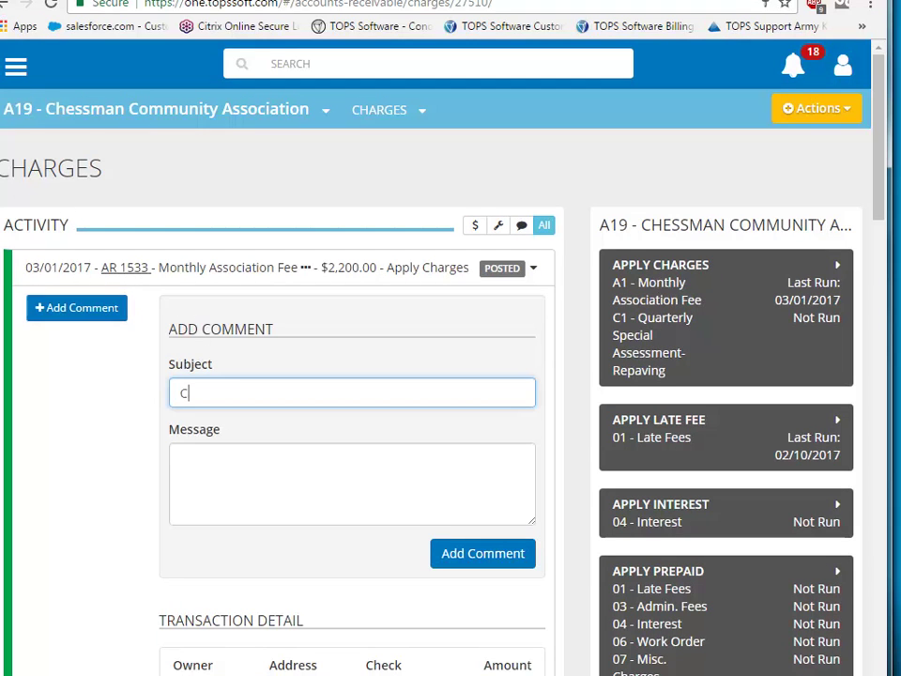
{"action": "type", "text": "hanges Made"}
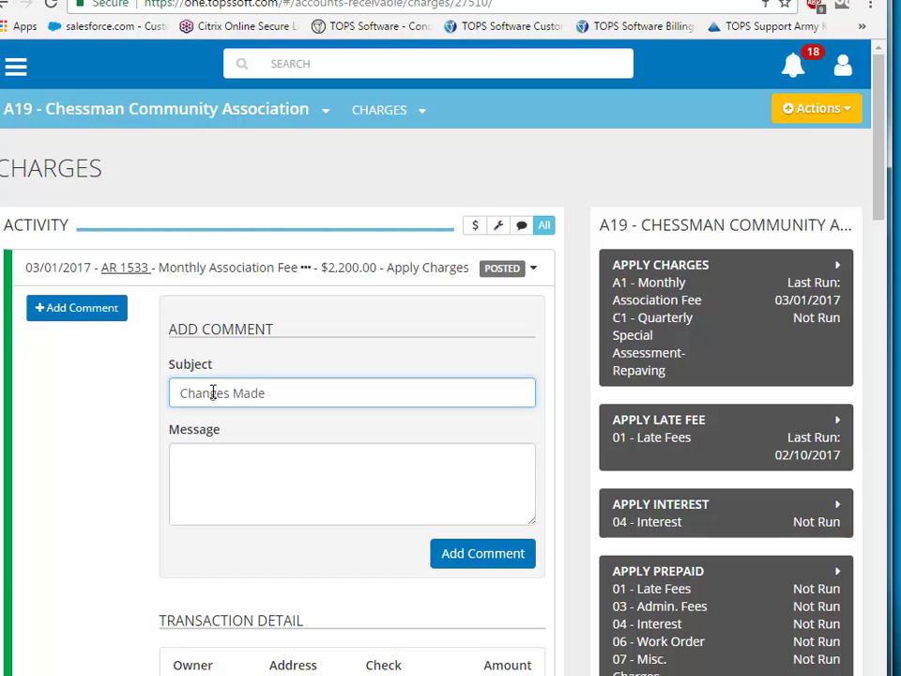
{"action": "left_click", "coordinate": [225, 452]}
{"action": "type", "text": "R"}
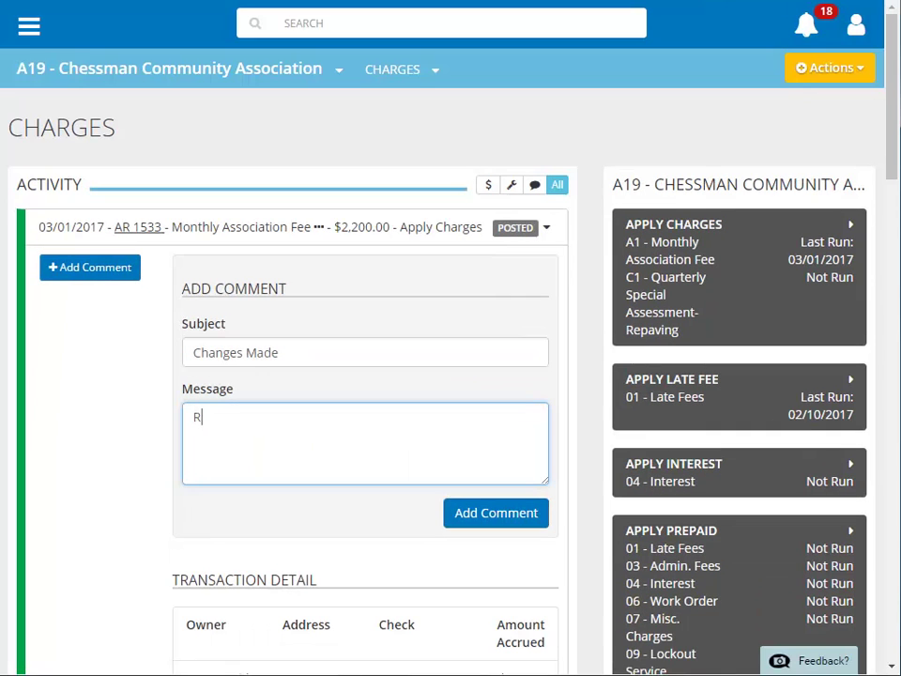
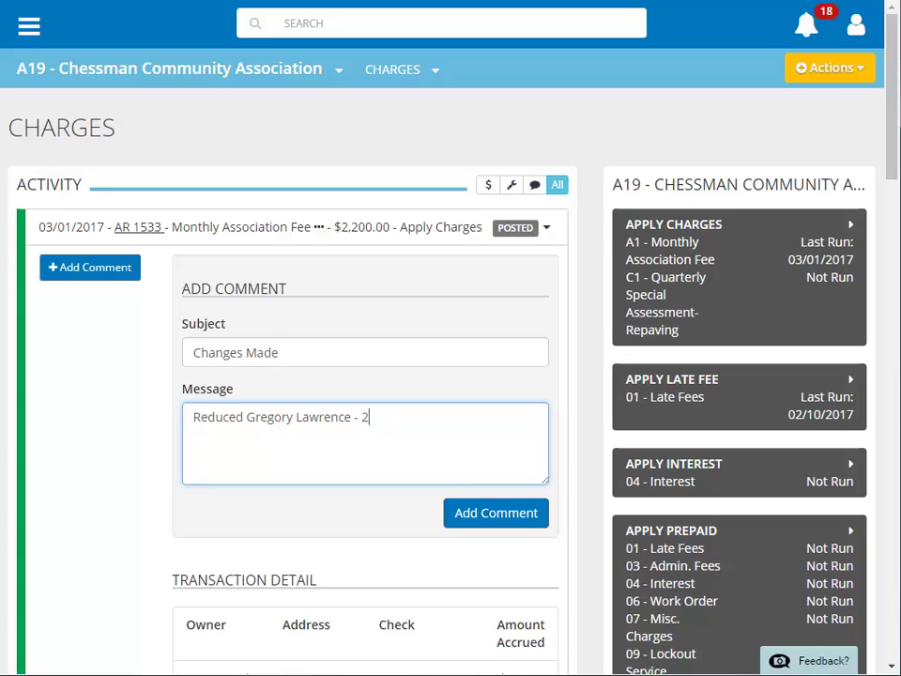
{"action": "type", "text": "02 to $100 an"}
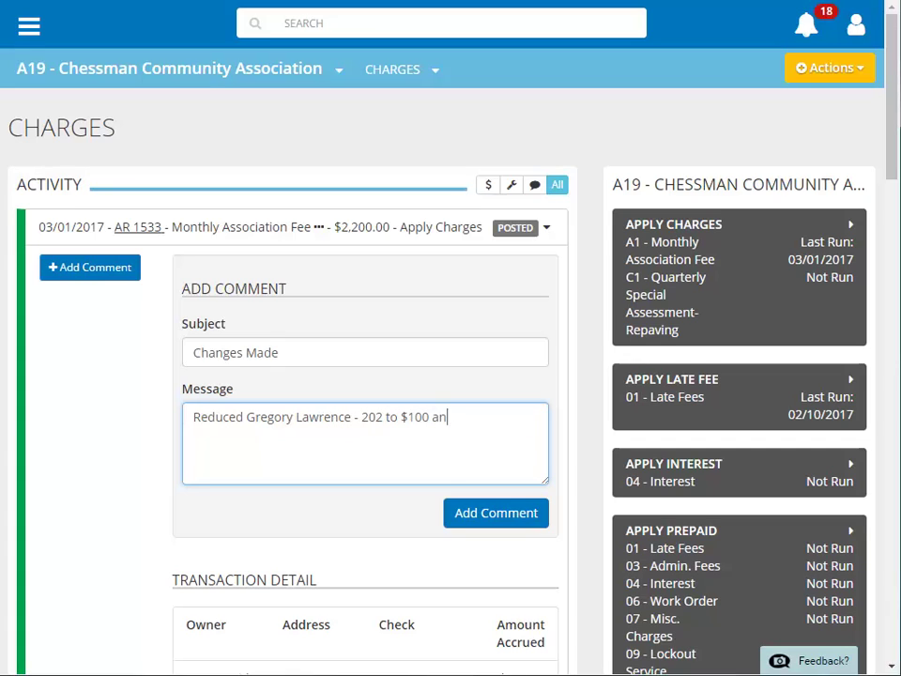
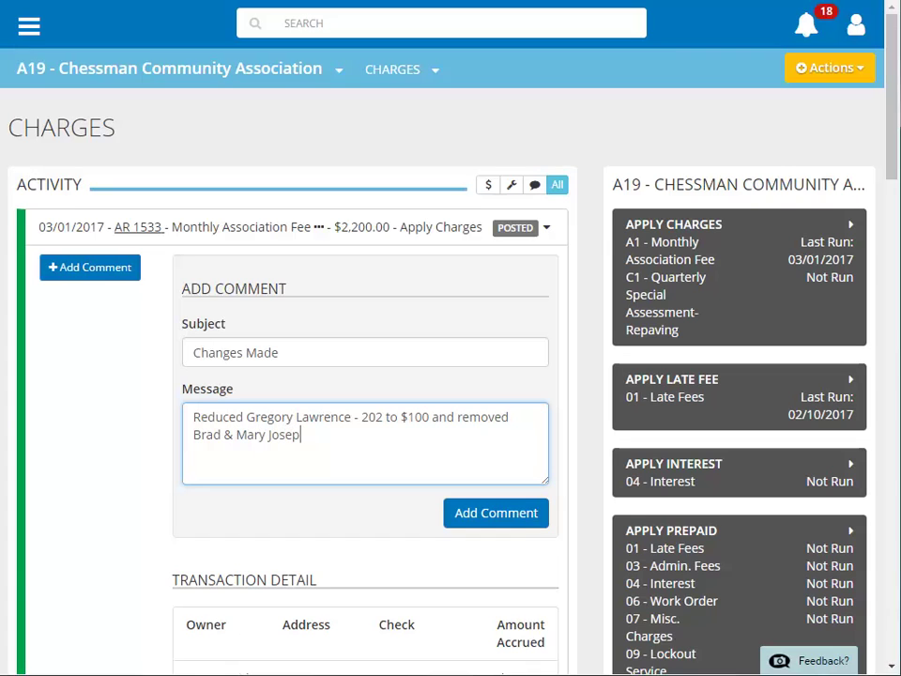
Step: Save the 'Changes Made' comment and expand it under Comments & Tasks
{"action": "left_click", "coordinate": [482, 518]}
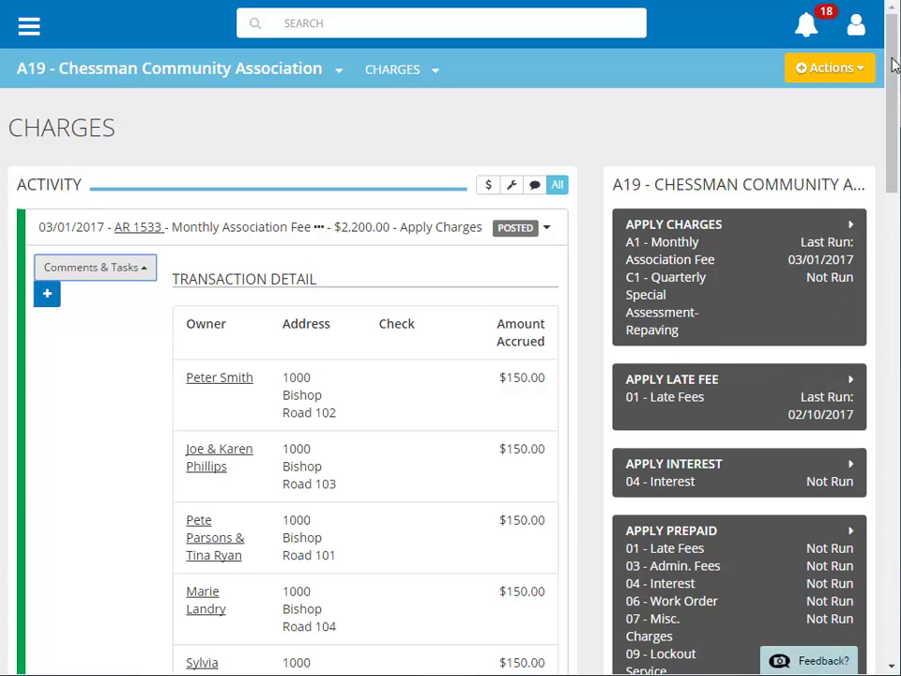
{"action": "scroll", "coordinate": [893, 63], "scroll_direction": "down", "scroll_amount": 1}
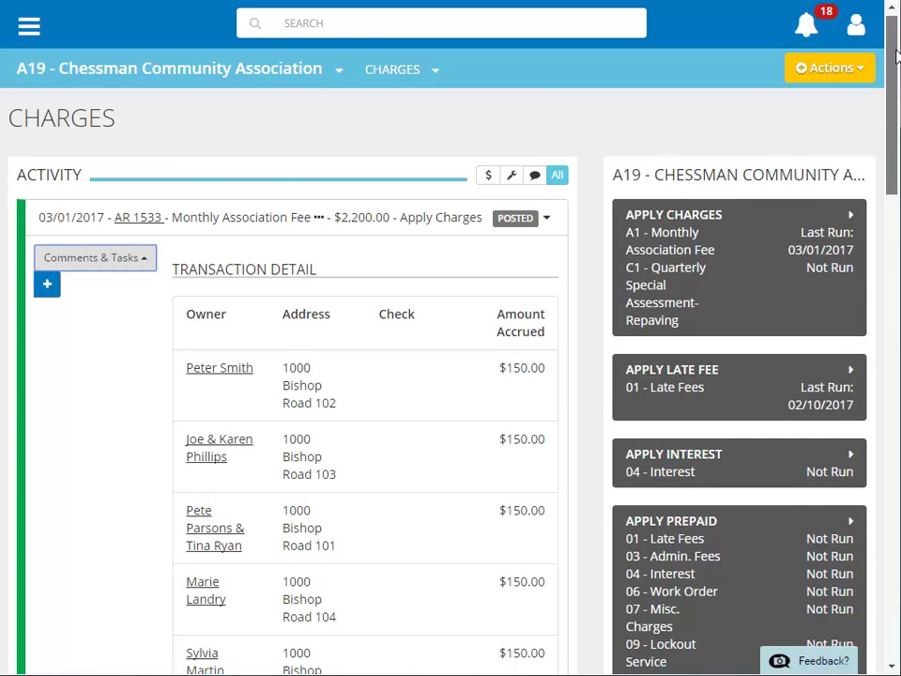
{"action": "scroll", "coordinate": [896, 57], "scroll_direction": "down", "scroll_amount": 15}
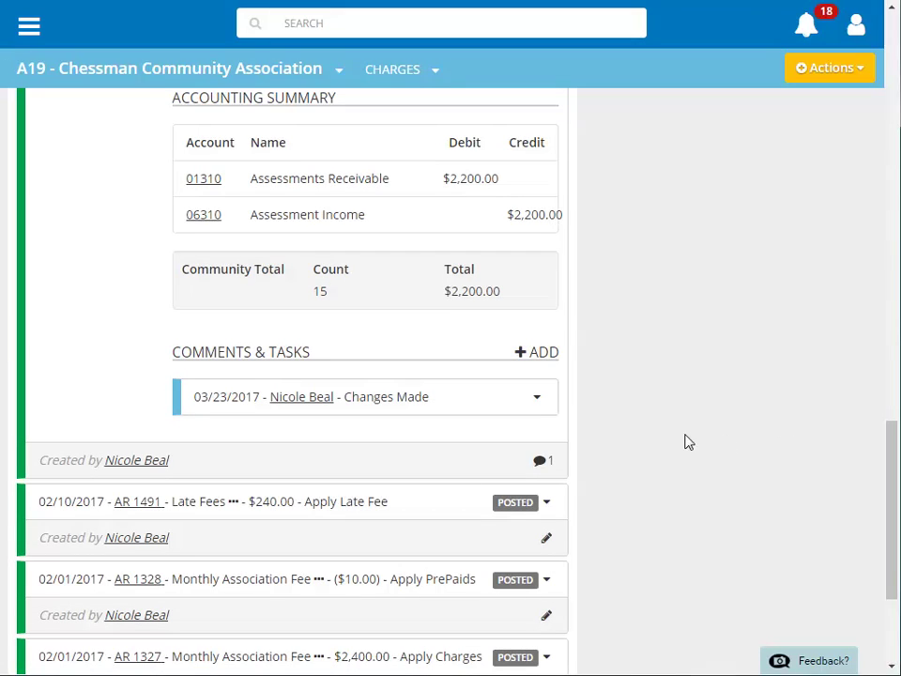
{"action": "left_click", "coordinate": [537, 401]}
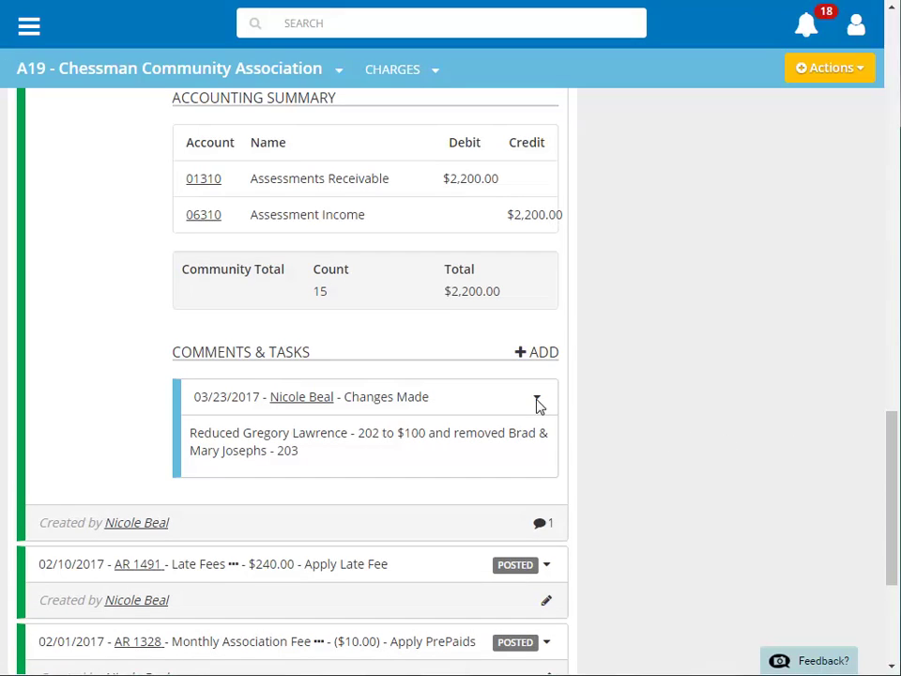